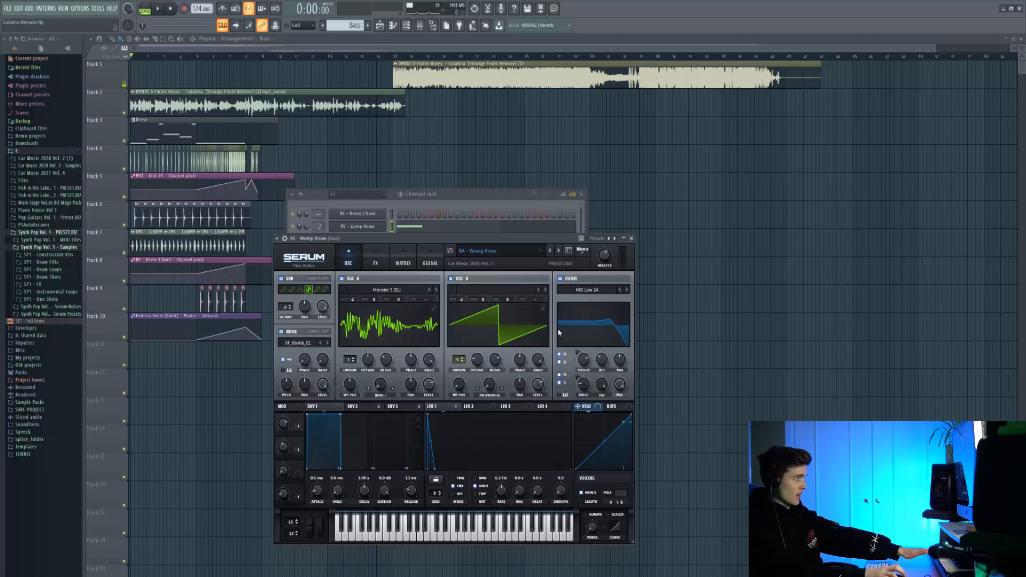
Step: Show envelope 3 of the BS - Womp Know Serum patch and play the bass pattern
click(393, 407)
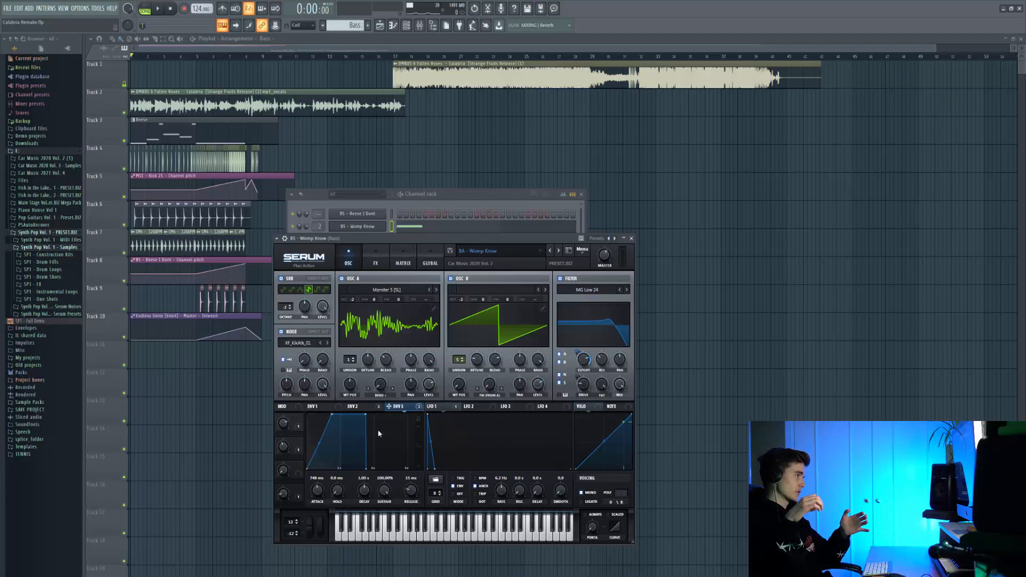
key(l)
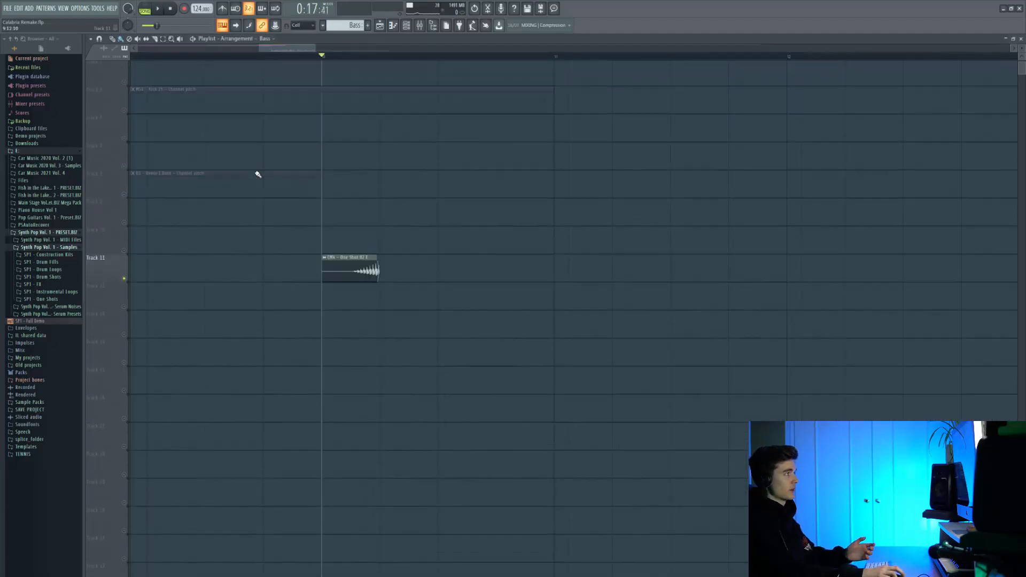
scroll(257, 173, up, 2)
scroll(257, 173, down, 3)
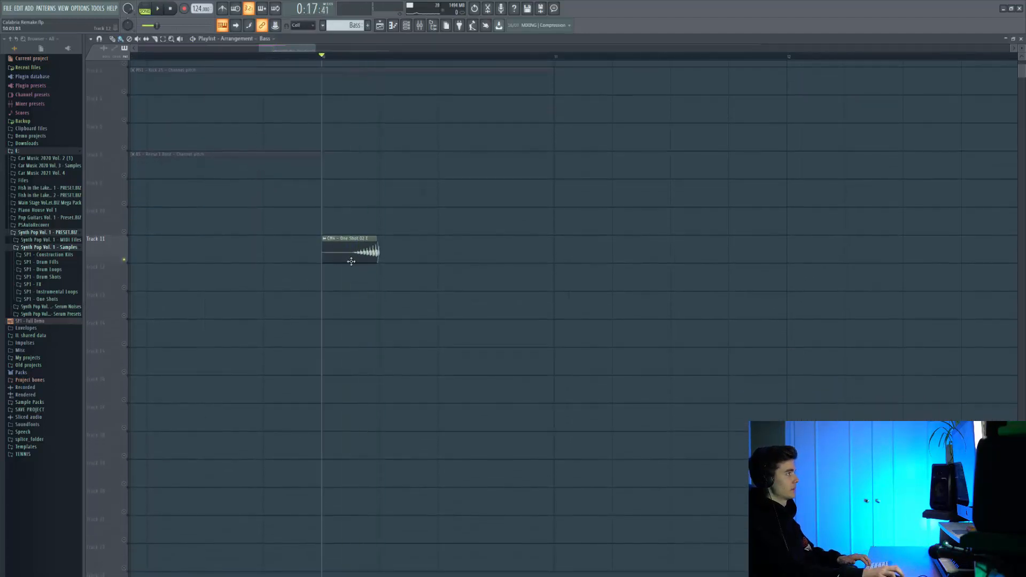
Step: Browse the Car Music 2021 Vol. 4 pack to its CM4 - Serum Presets folder
click(49, 173)
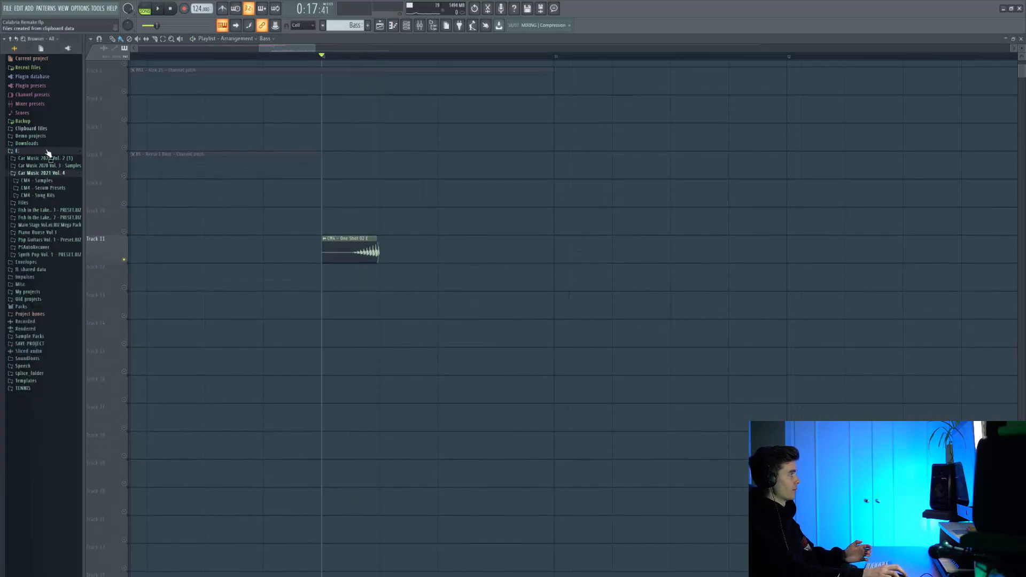
click(39, 181)
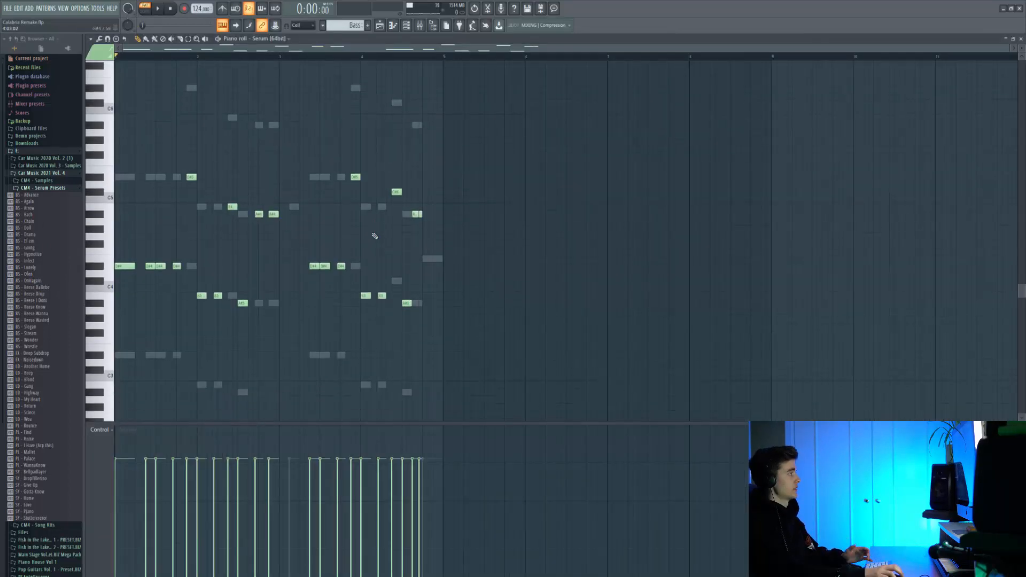
Step: Play back the first Serum channel's melody notes in the piano roll
scroll(374, 232, down, 1)
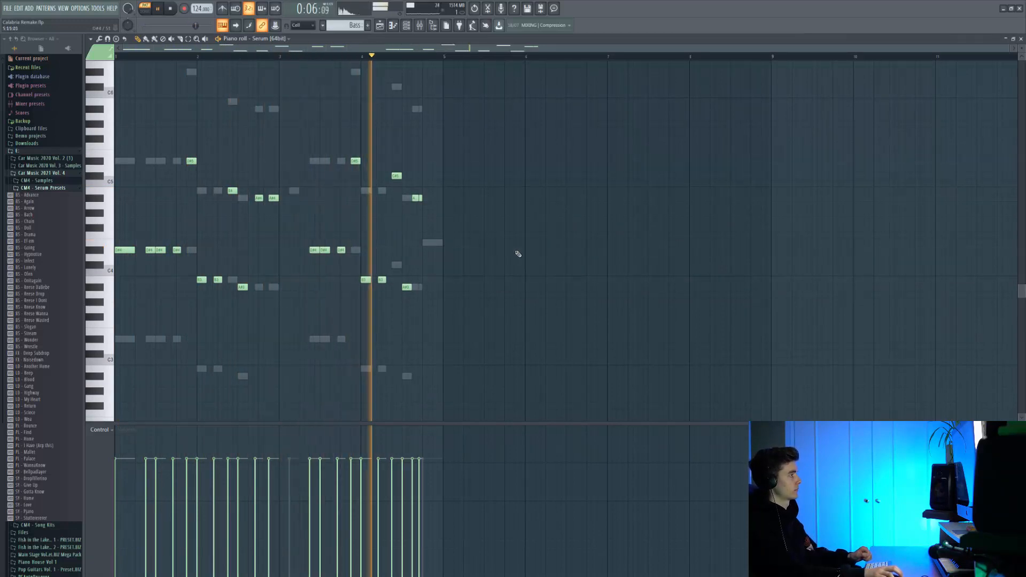
key(space)
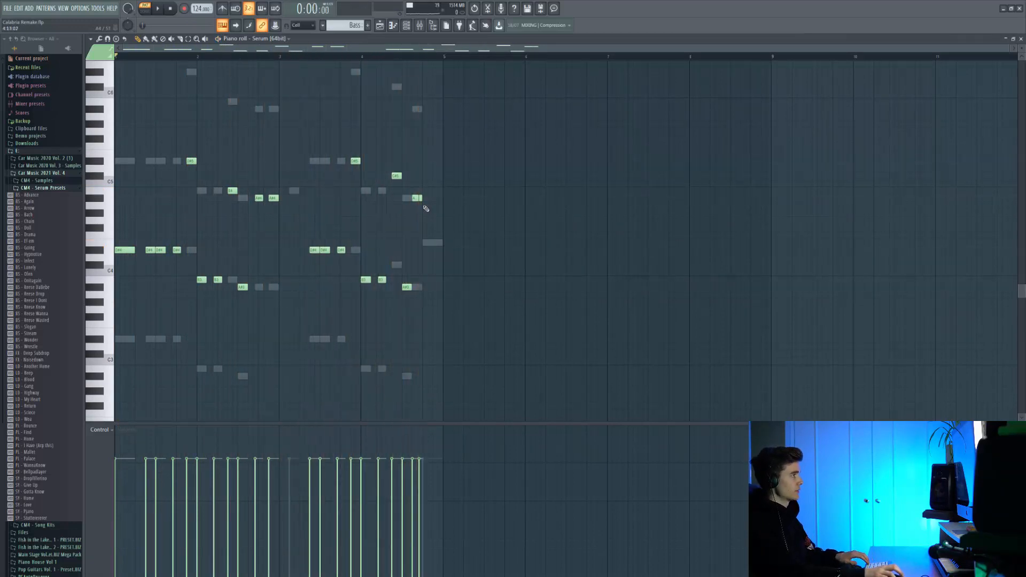
scroll(426, 209, up, 6)
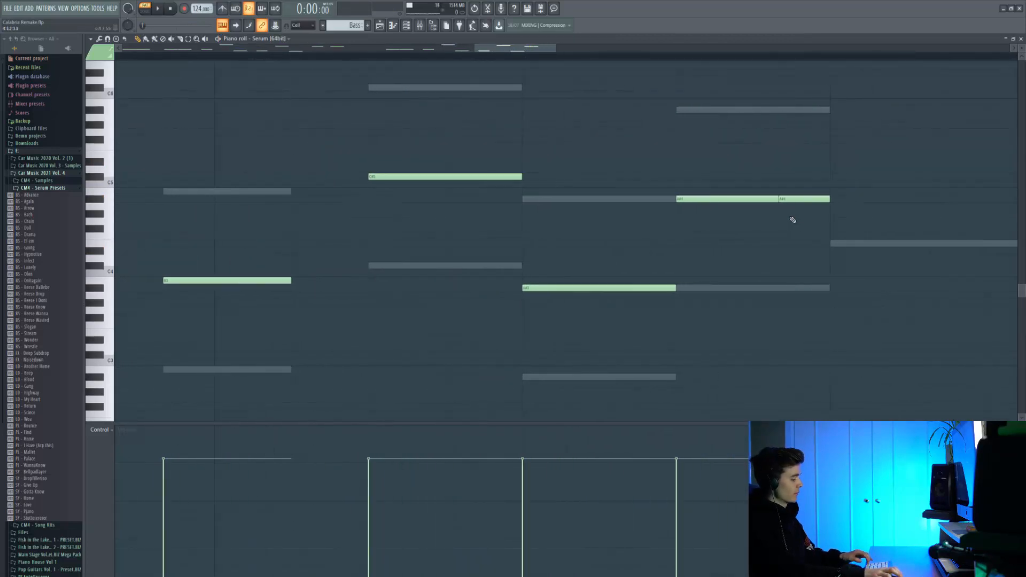
key(alt+q)
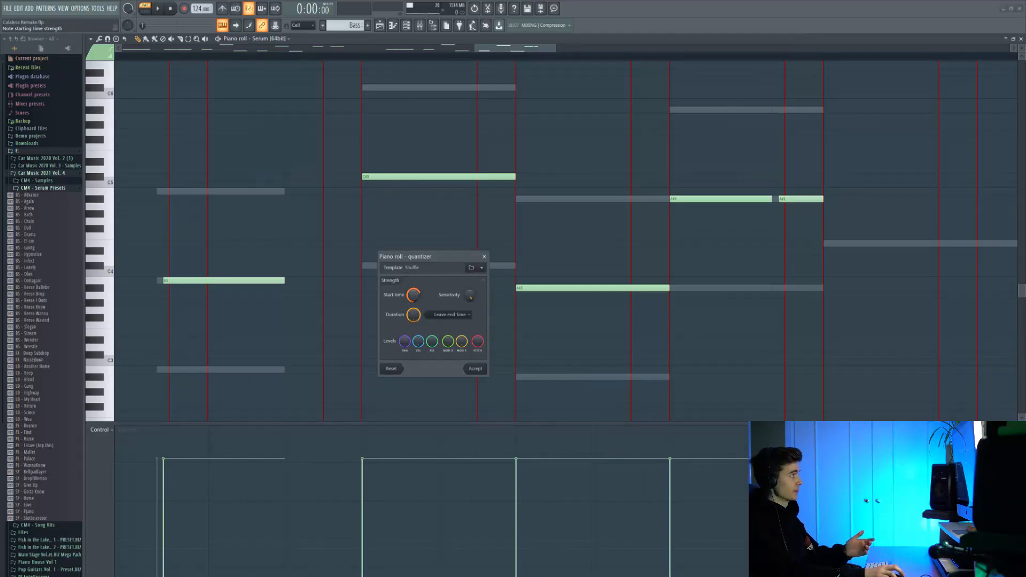
mouse_move(414, 295)
key(Escape)
scroll(641, 220, down, 7)
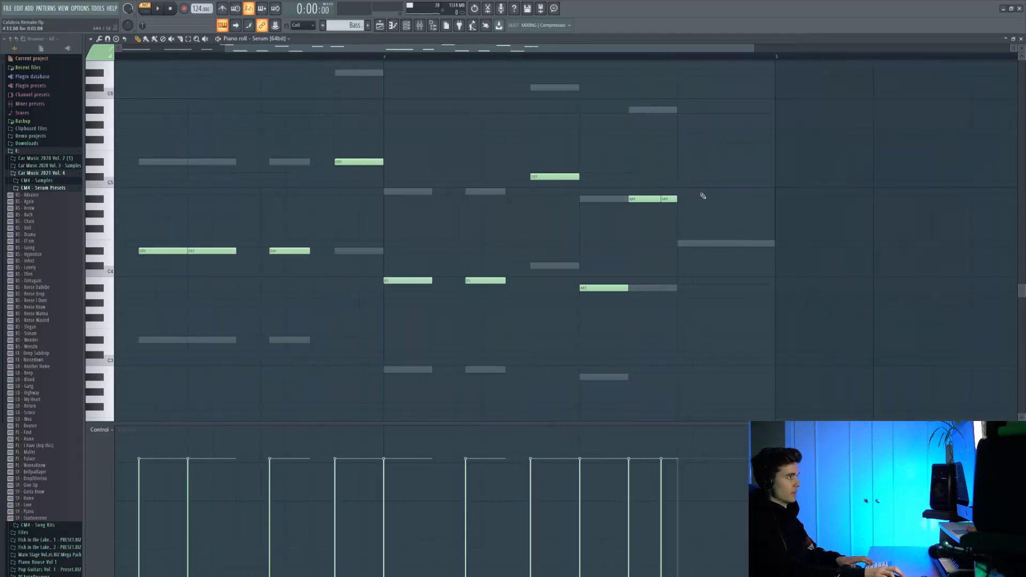
Step: Audition the second Serum bass layer and the BS - Crispy & Slappy layer from the channel rack
click(406, 25)
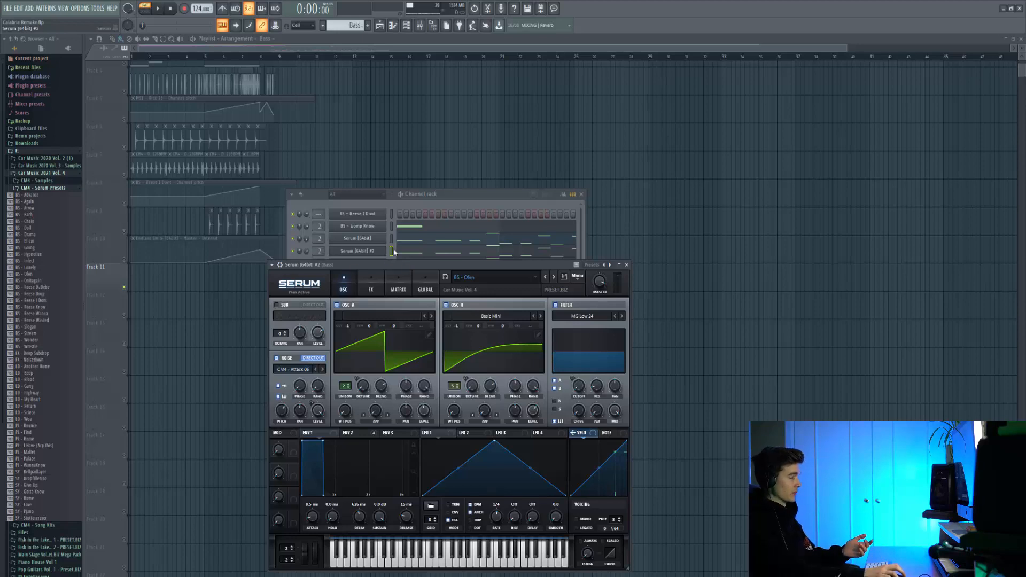
key(space)
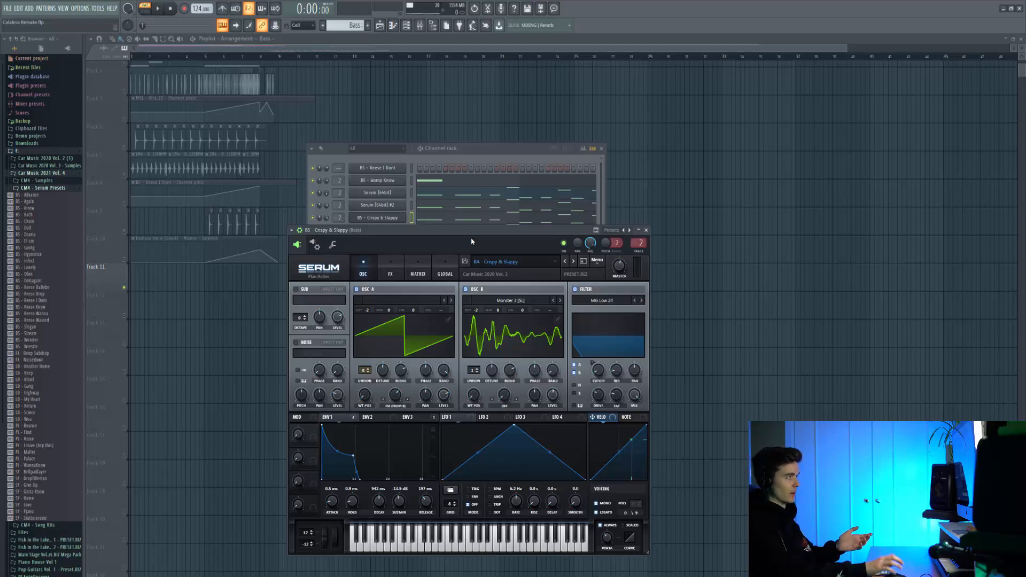
key(space)
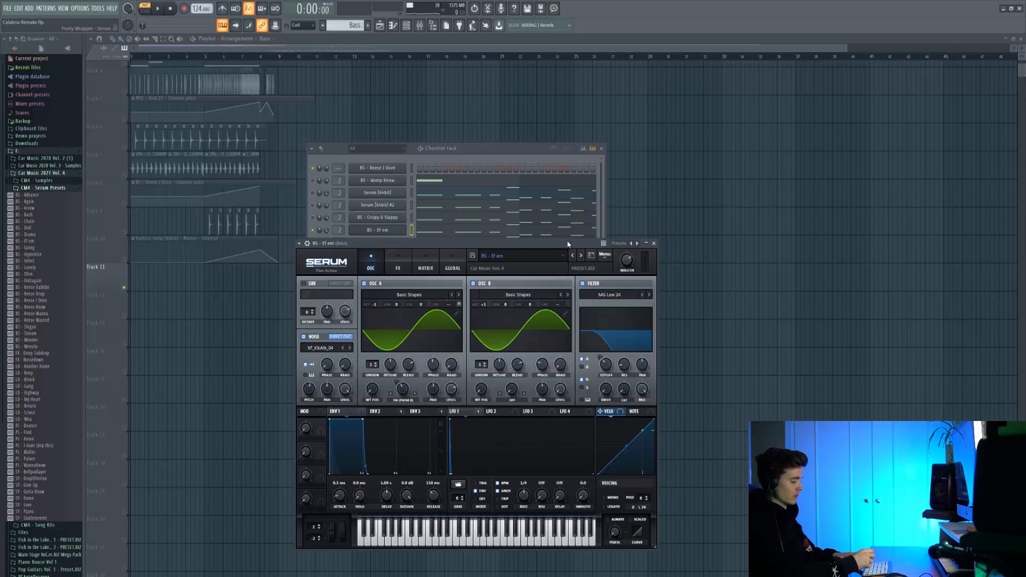
Step: Audition the BS - Ef em layer and the bass pattern with the CM4 - Kick 07 layer
key(space)
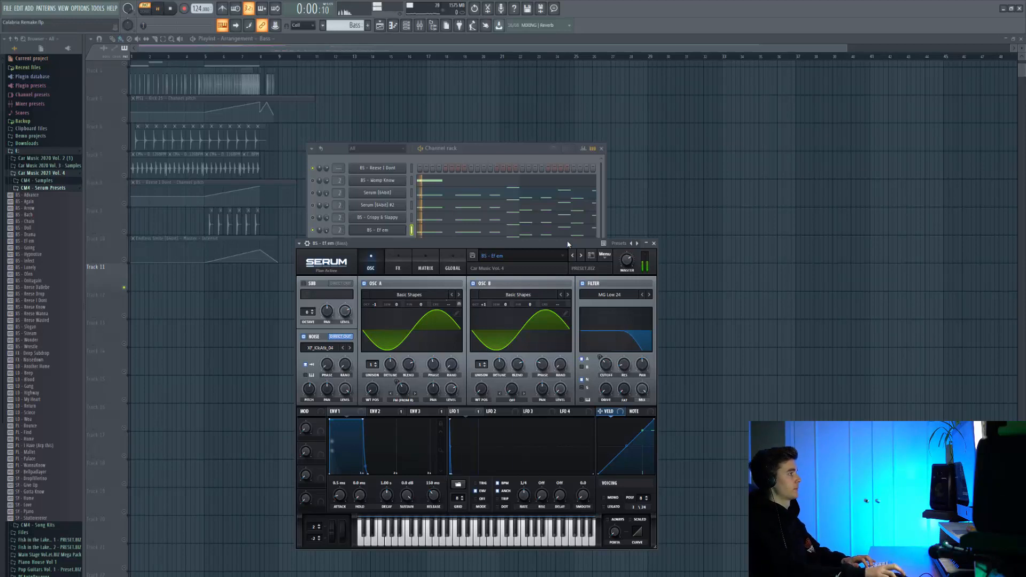
key(space)
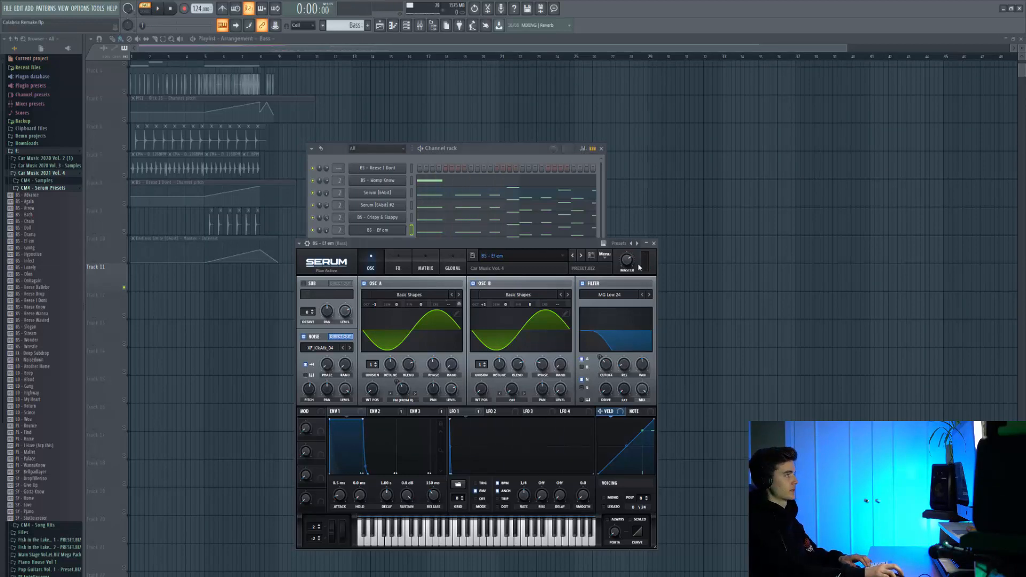
key(space)
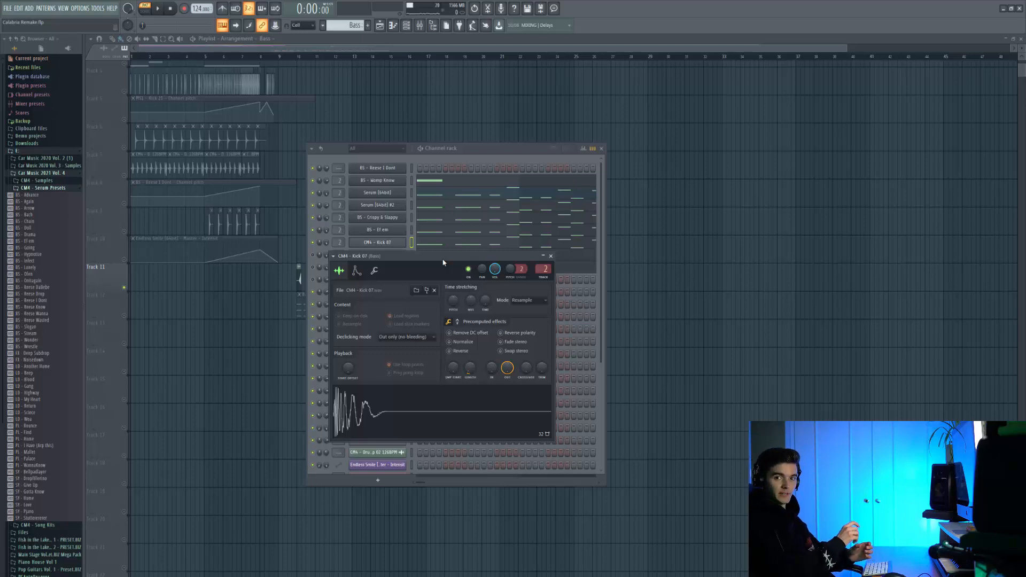
key(space)
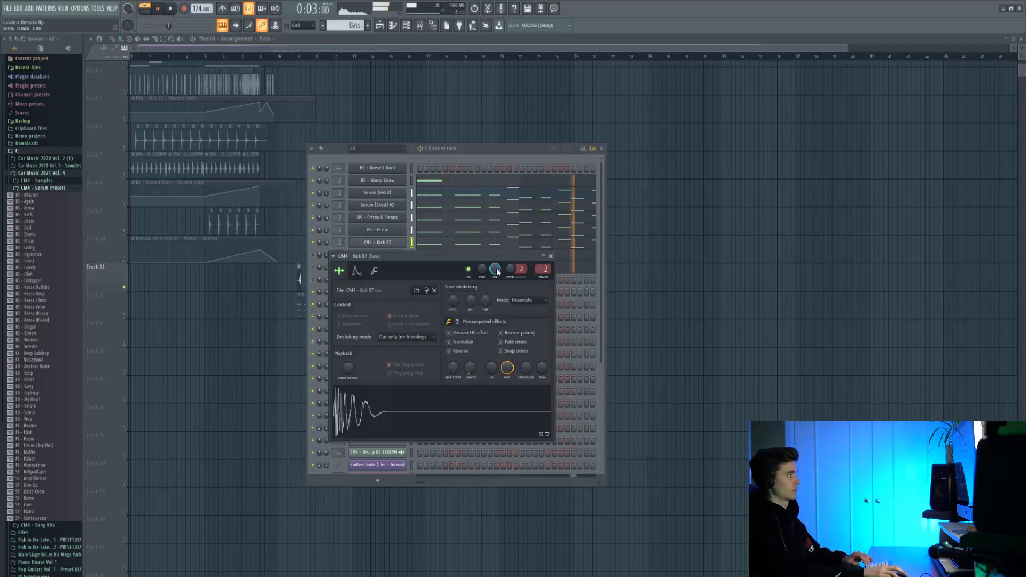
key(space)
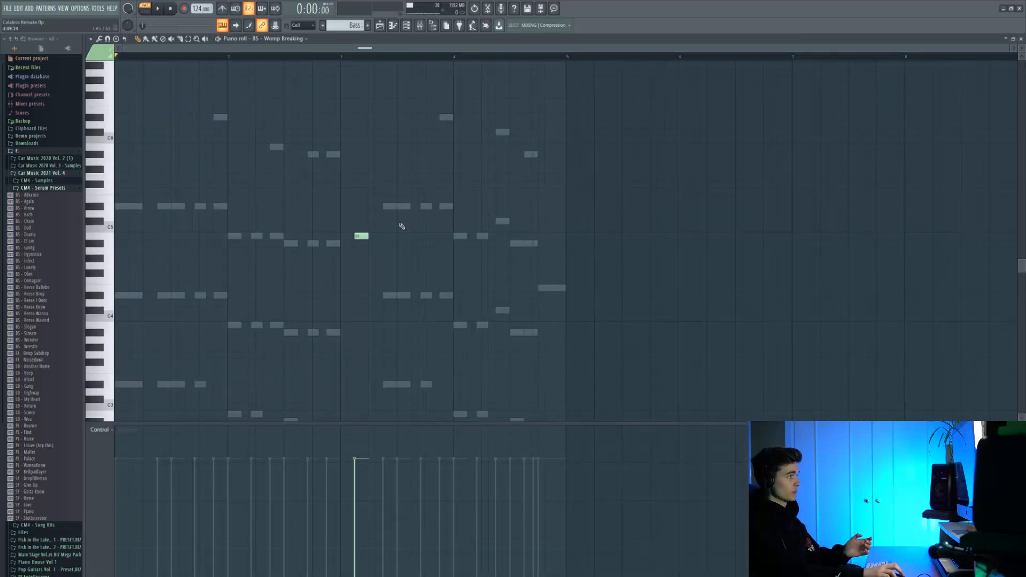
Step: Inspect the single notes of the BS - Womp Breaking and BS - Womp Breaking #2 layers in the piano roll
scroll(417, 195, up, 2)
scroll(412, 232, down, 2)
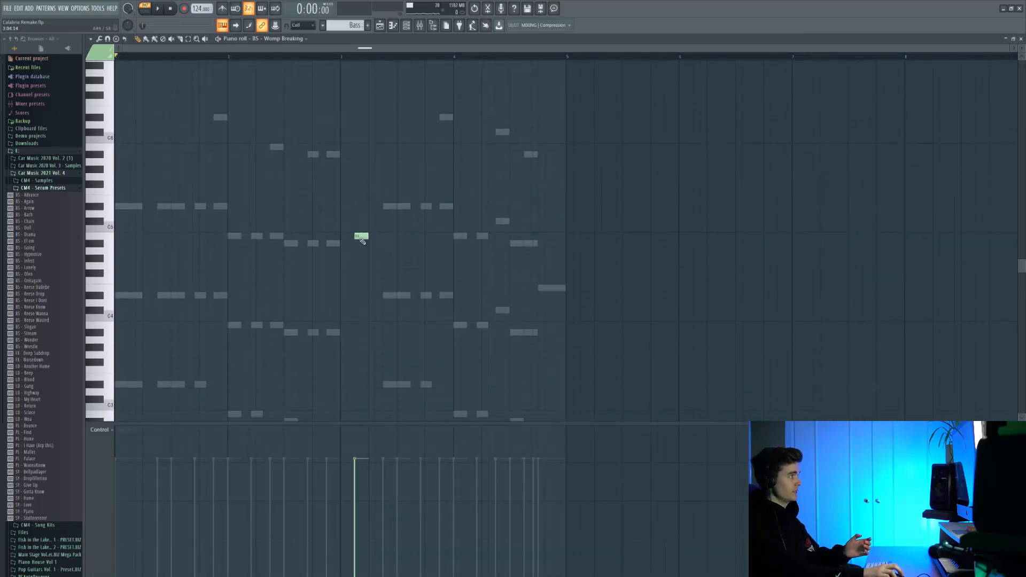
click(361, 236)
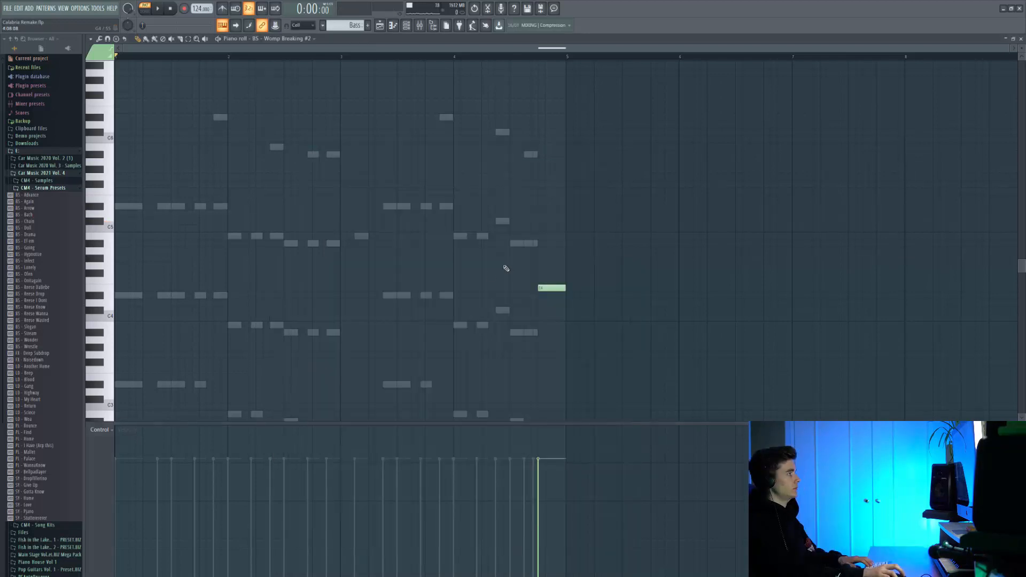
scroll(508, 268, down, 3)
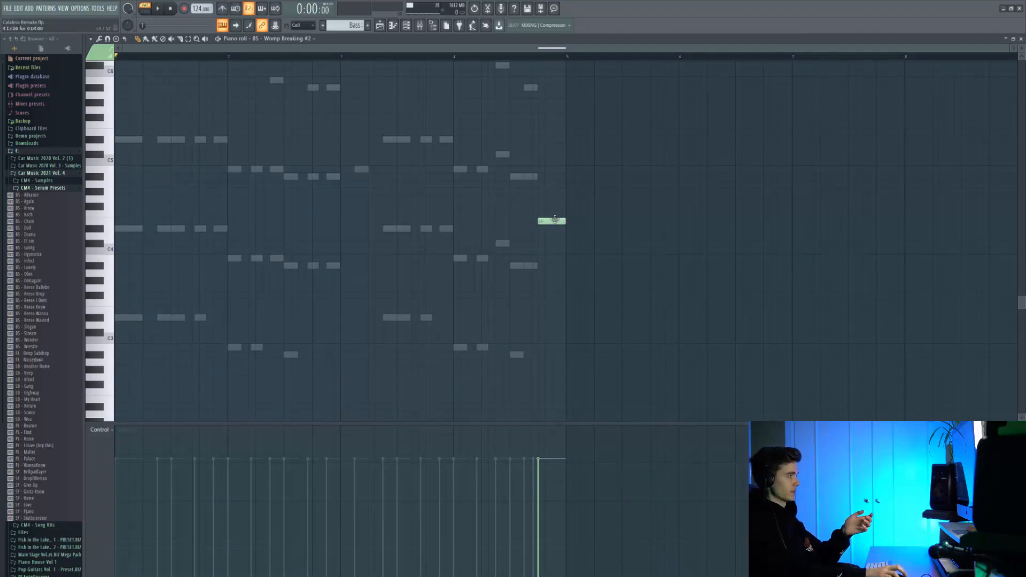
scroll(555, 219, up, 3)
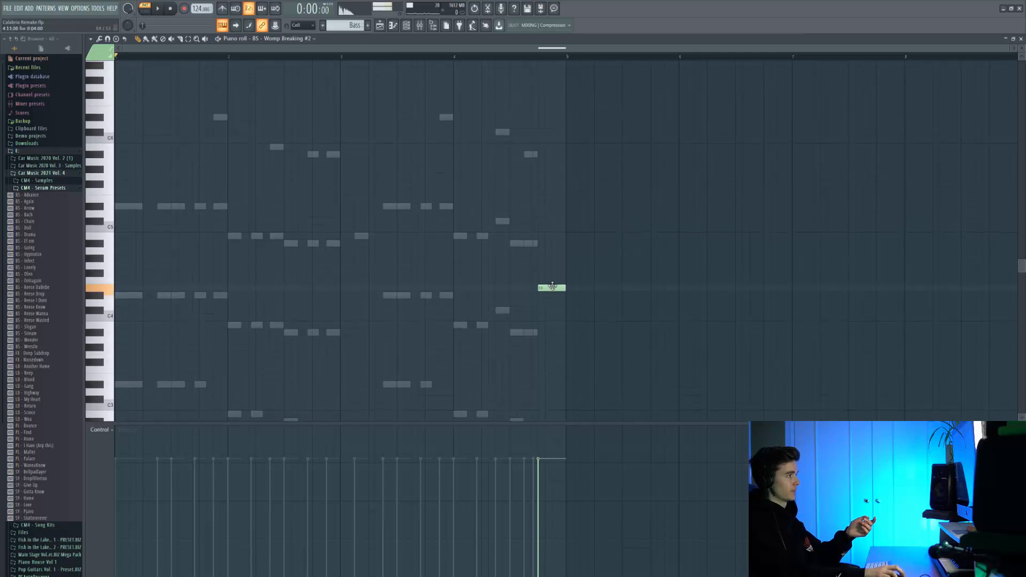
Step: Review the Bass mixer track's CLA-3A compressor and Fruity Reeverb 2 settings and play the pattern
key(F9)
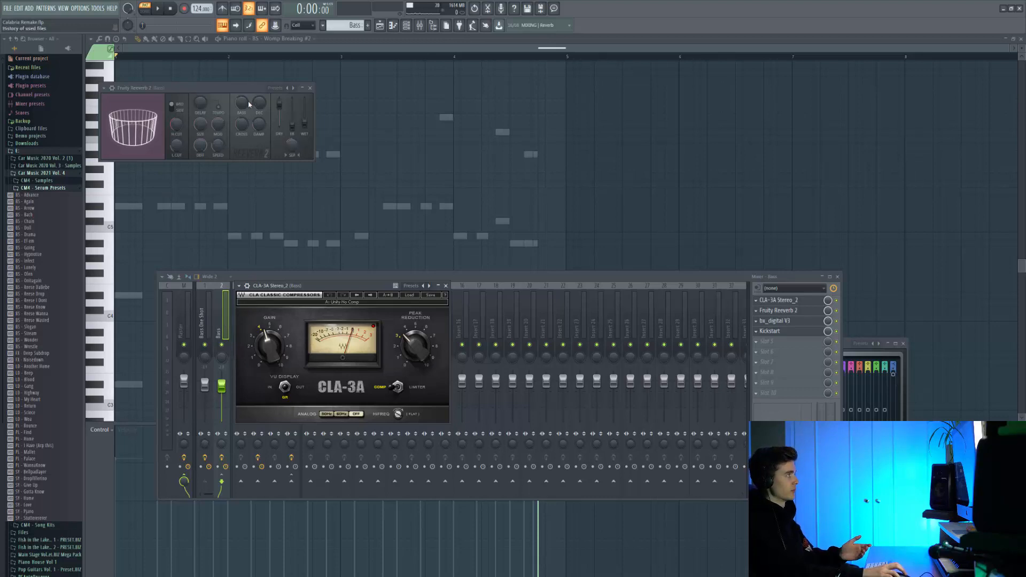
click(304, 123)
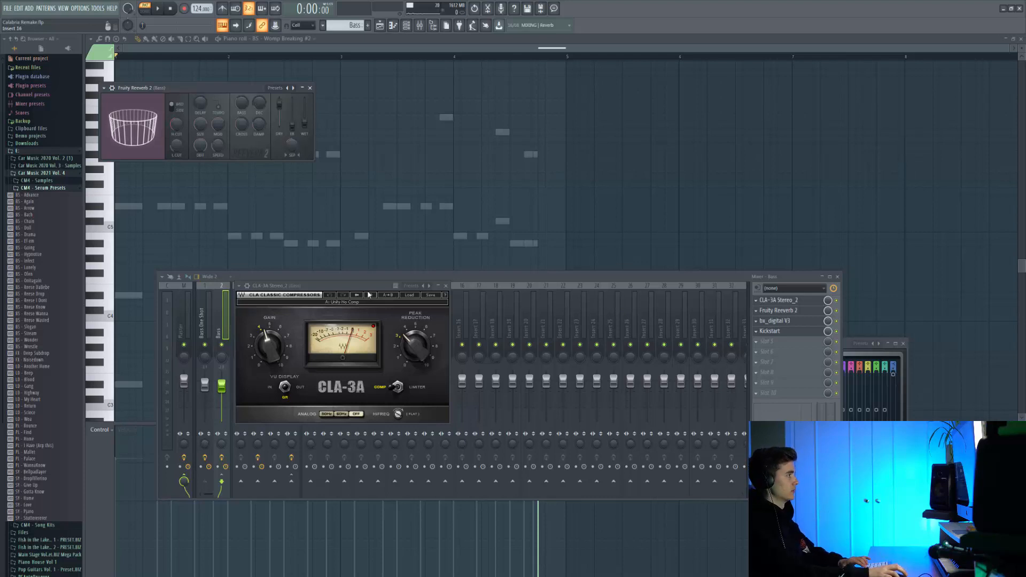
key(space)
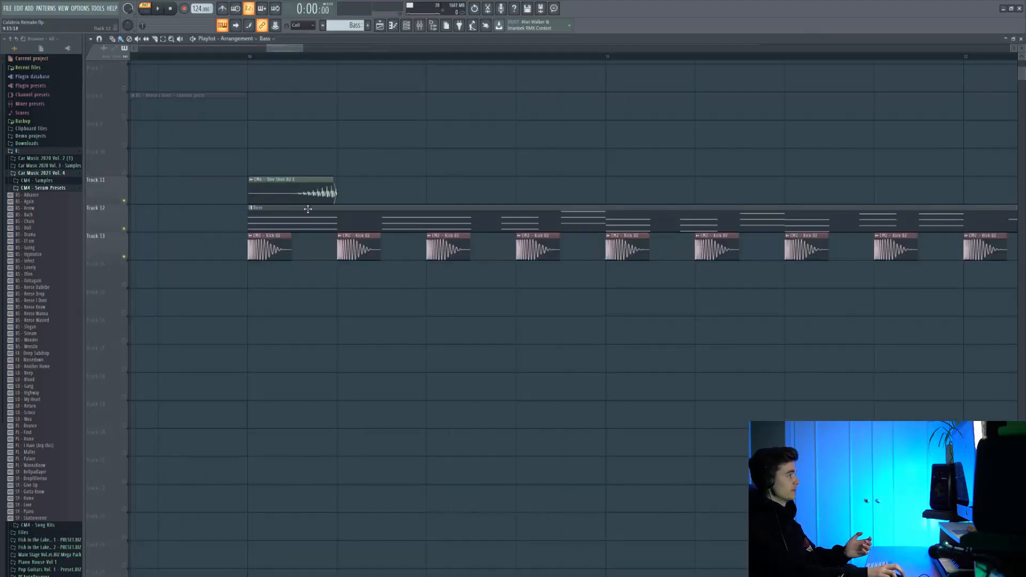
Step: Browse the Car Music 2020 Vol. 2 pack's samples to the CM2 - Kicks folder
click(46, 159)
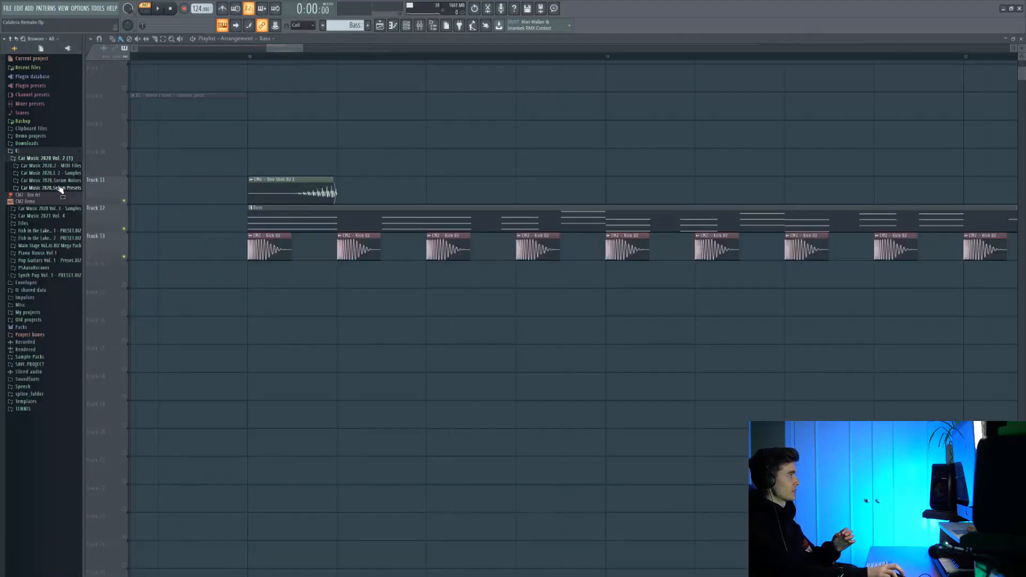
click(58, 173)
click(44, 218)
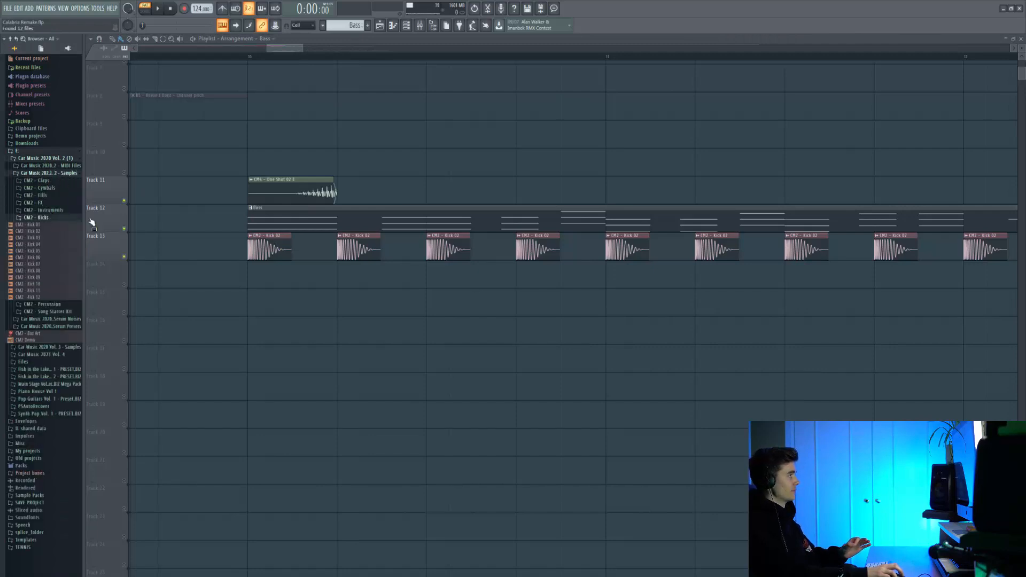
Step: Preview the samples CM2 - Kick 02, 01, 04, 07, 09 and 11
click(48, 232)
click(49, 225)
click(59, 245)
click(52, 264)
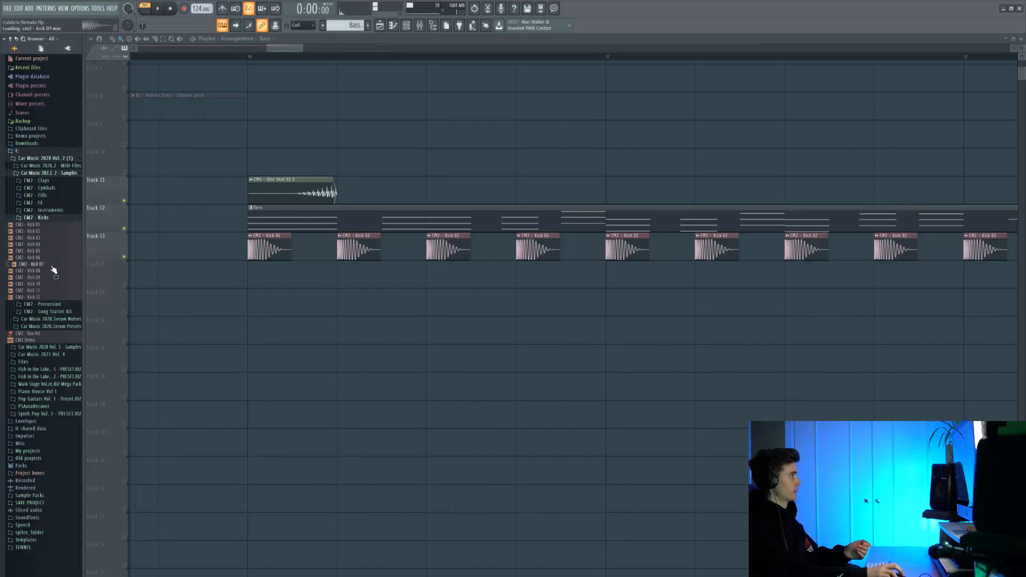
click(48, 277)
click(48, 290)
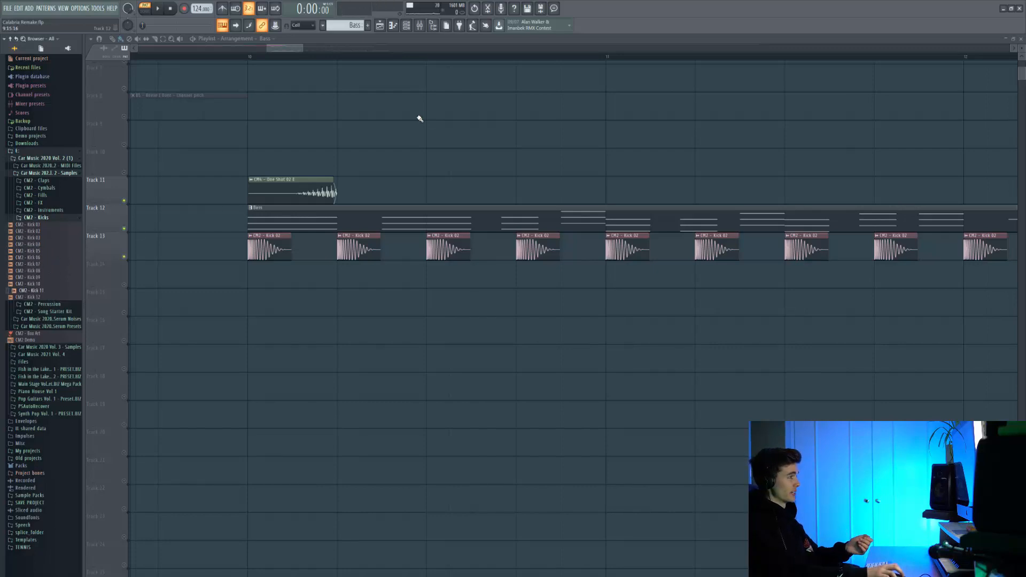
Step: Play the arrangement from bar 10, where the bass pattern and CM2 - Kick 02 clips begin
click(247, 56)
scroll(247, 57, down, 8)
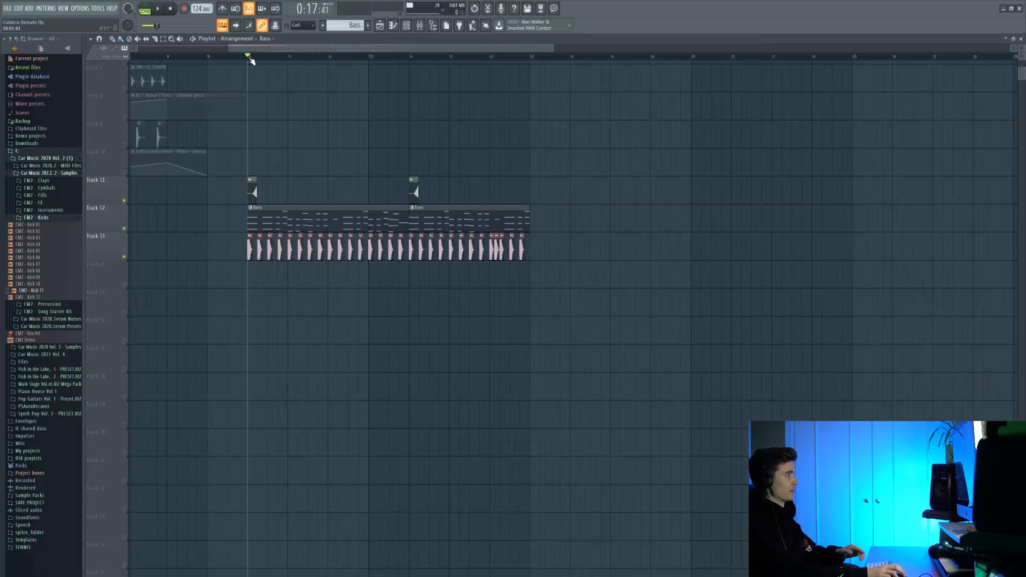
key(space)
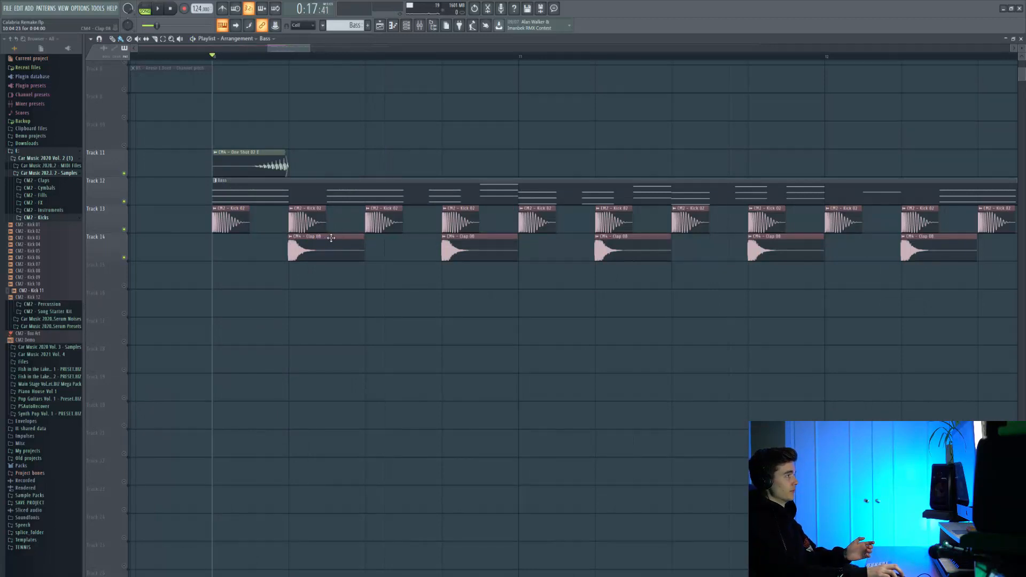
Step: Inspect the CM4 - Clap 08 sample's channel settings and play the drop with the claps
double_click(332, 238)
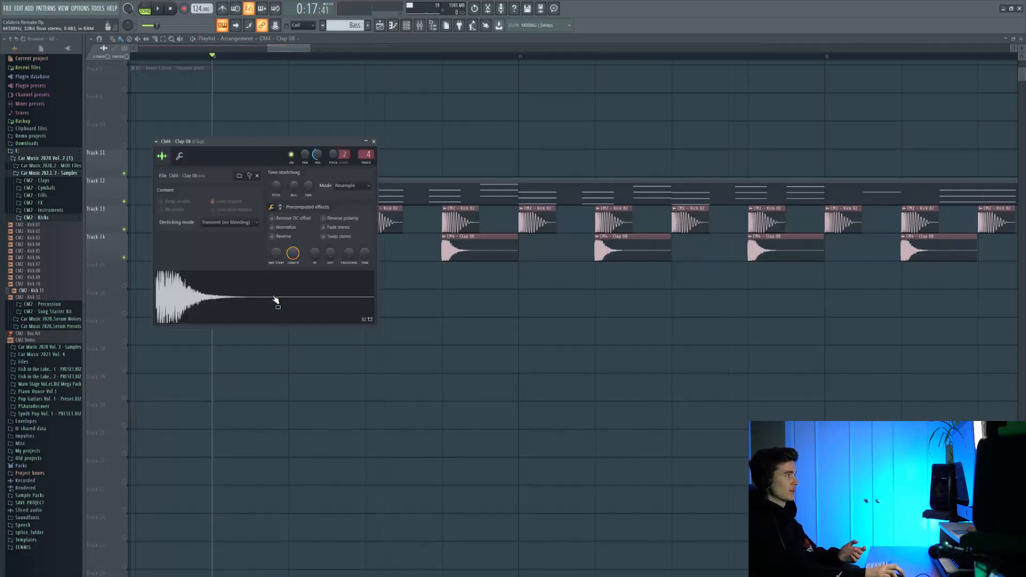
drag(275, 299, 422, 300)
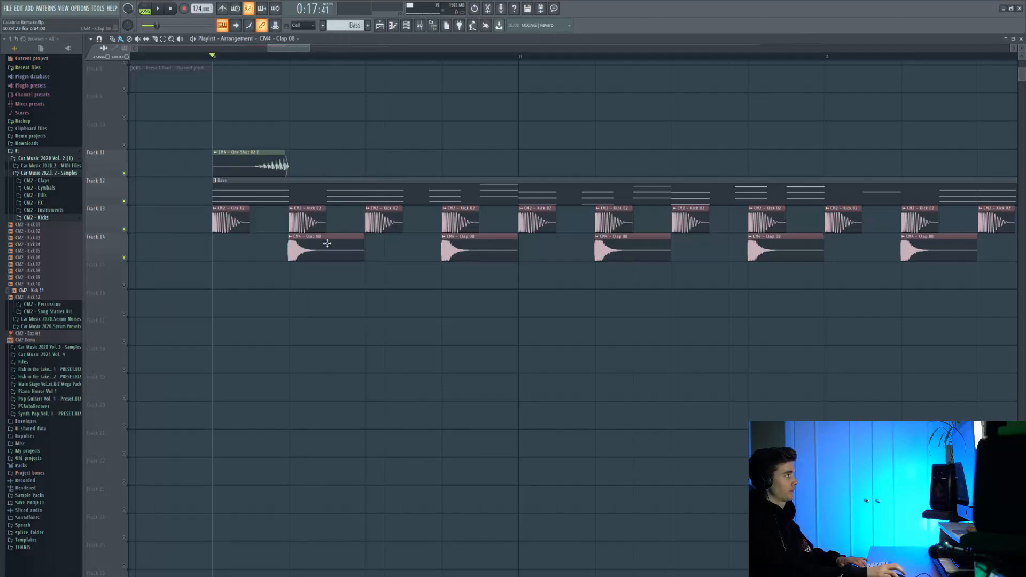
key(space)
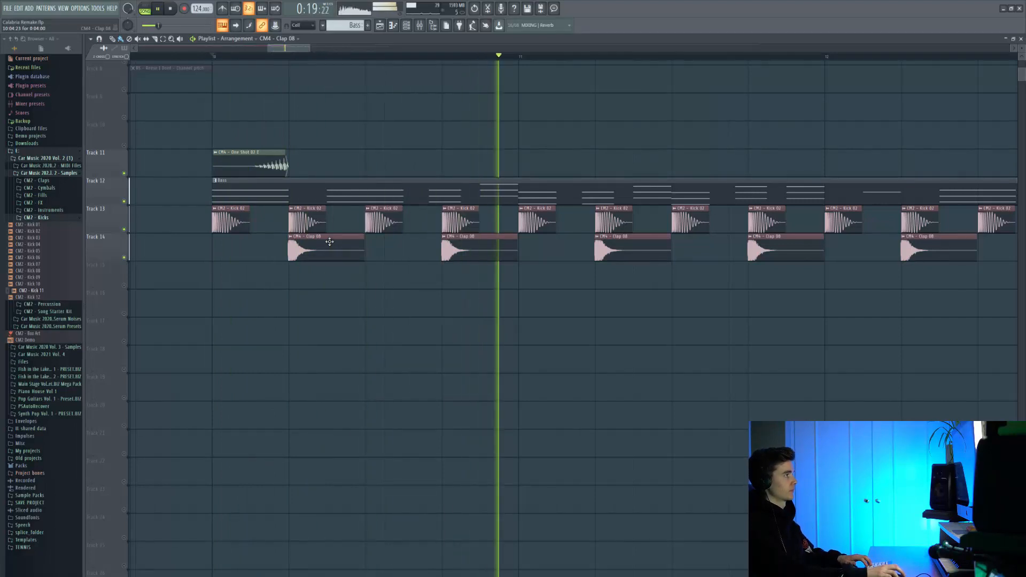
scroll(330, 242, down, 5)
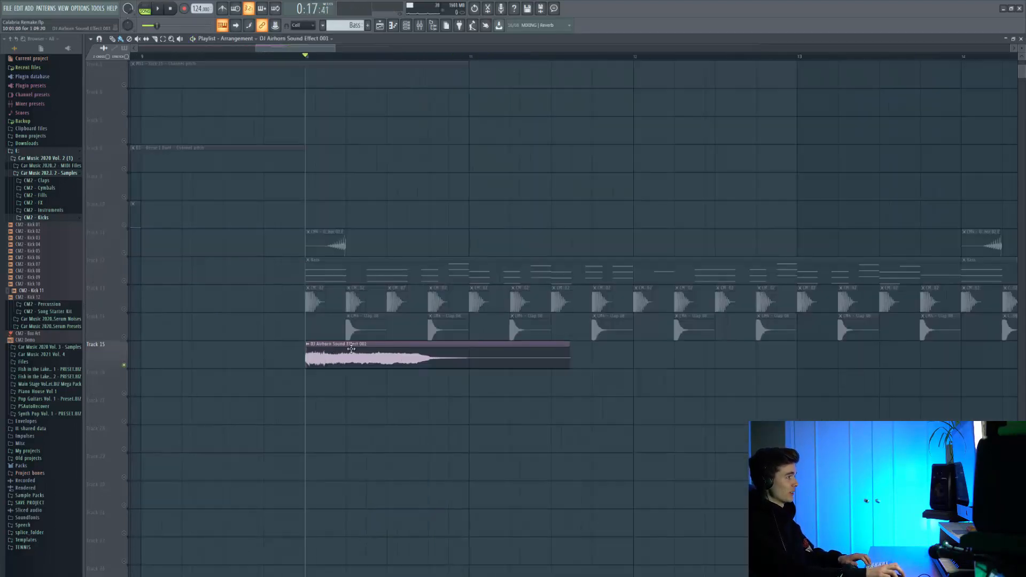
Step: Inspect the DJ Airhorn Sound Effect 001 sample's channel settings and play its clip from the start of the drop at bar 10
scroll(332, 353, up, 4)
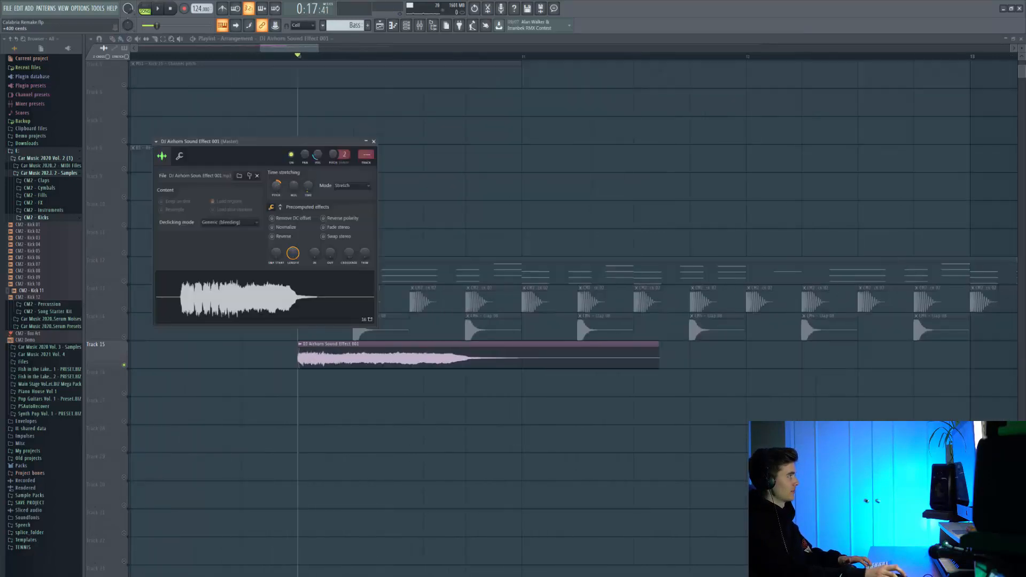
key(Escape)
scroll(407, 351, left, 1)
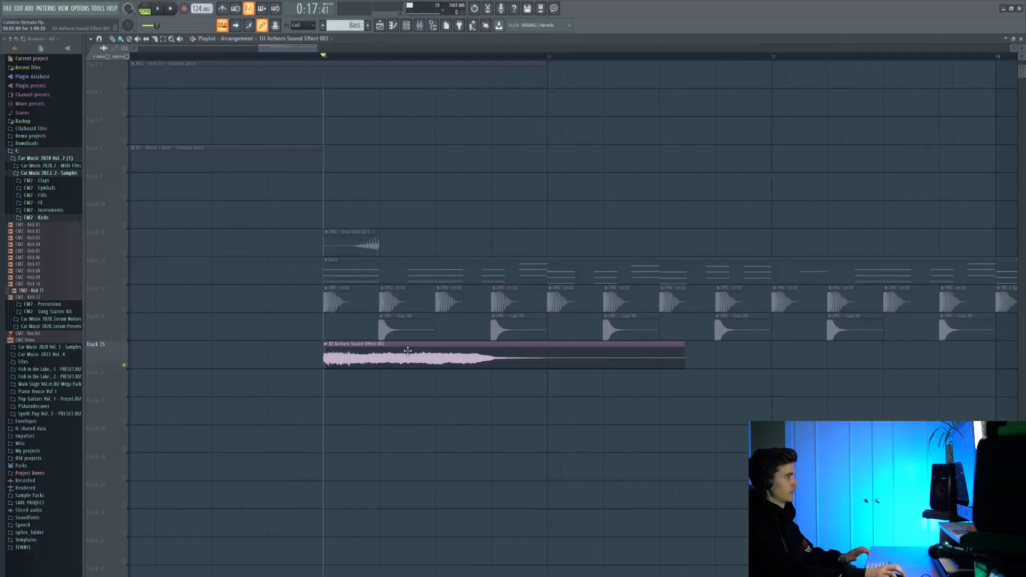
key(space)
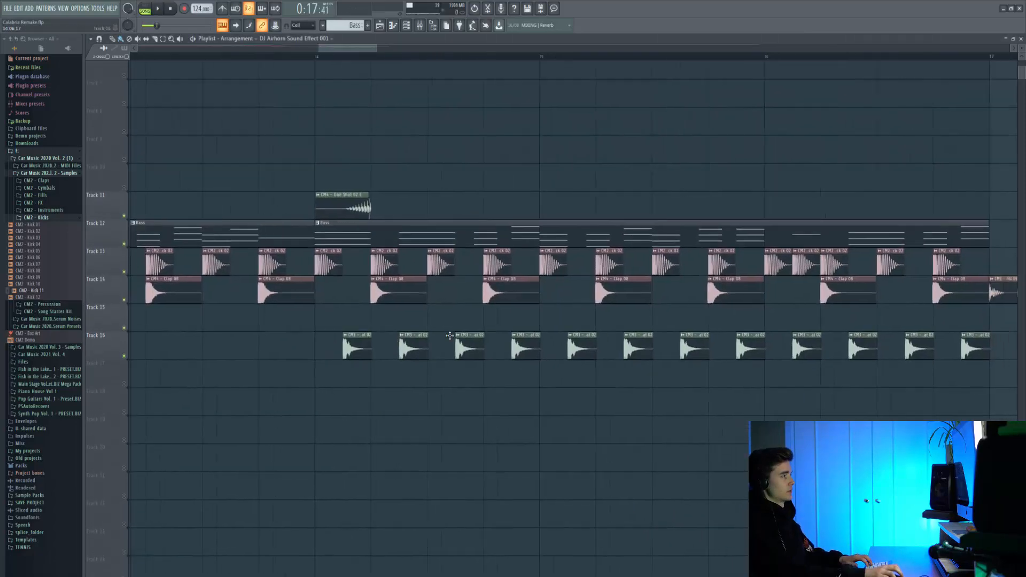
scroll(361, 336, up, 3)
Step: Play the second half of the drop from bar 14, where the Closed Hihat 02 clips on Track 16 begin
scroll(349, 332, down, 5)
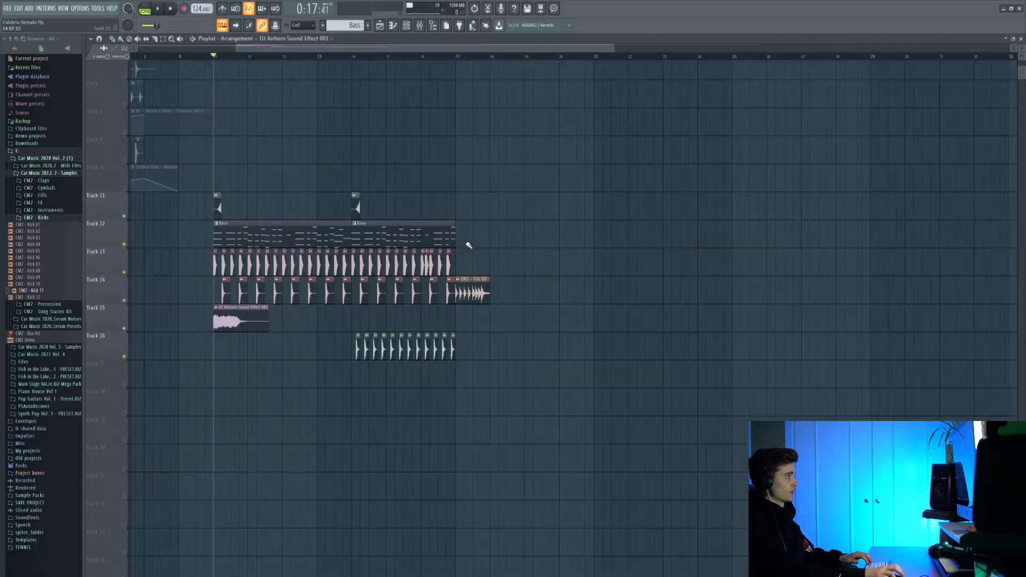
scroll(374, 321, up, 6)
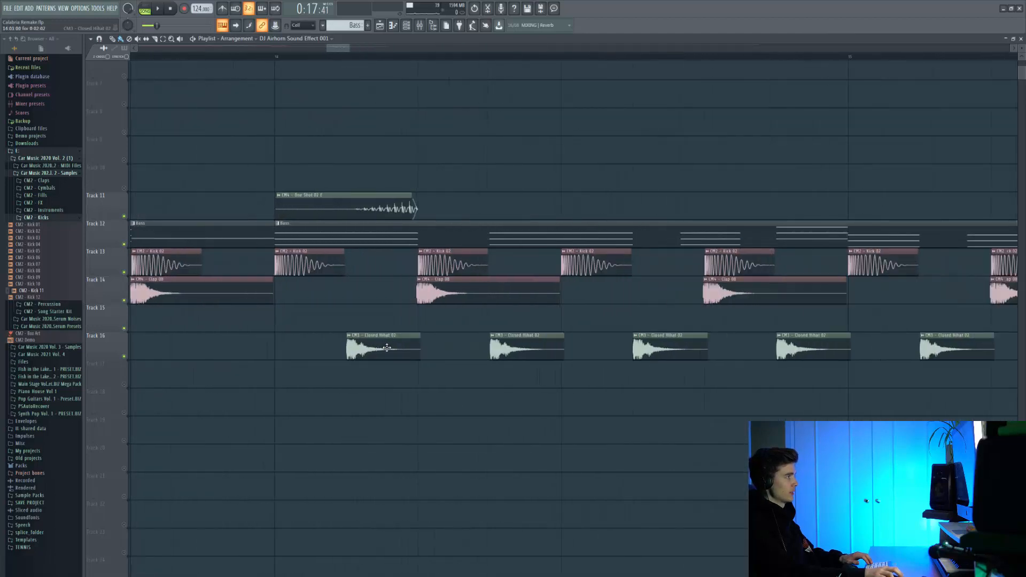
click(278, 57)
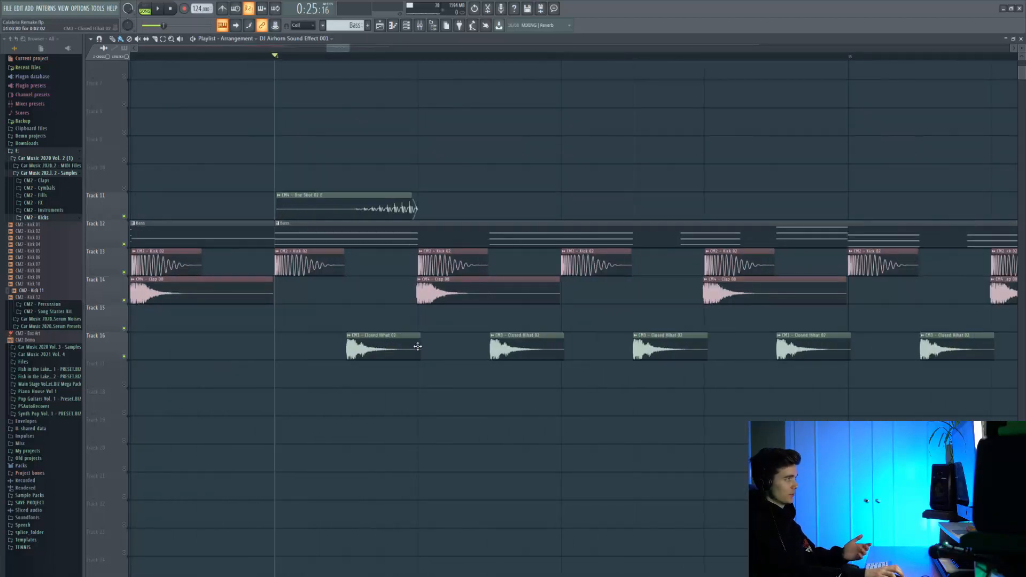
key(space)
scroll(418, 346, down, 5)
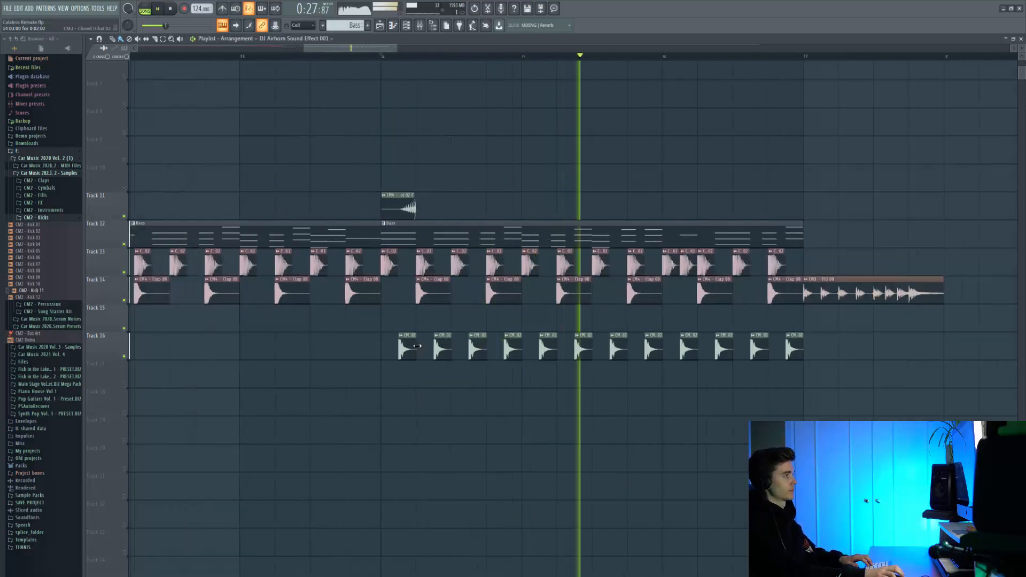
key(space)
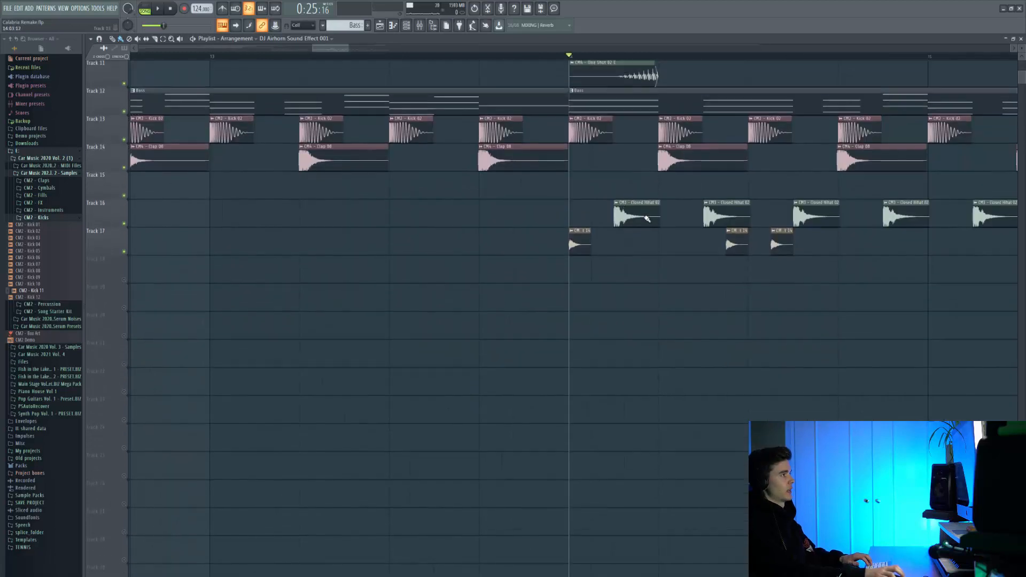
Step: Play the CM4 - Hihat 14 clips on Track 17 from bar 14 and inspect the sample's channel
scroll(646, 218, up, 4)
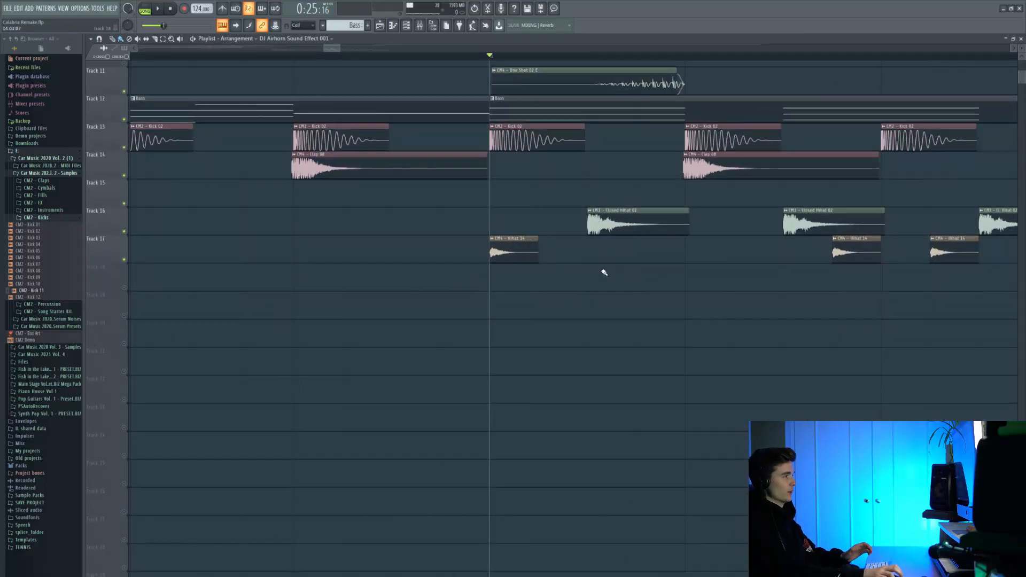
drag(767, 262, 669, 238)
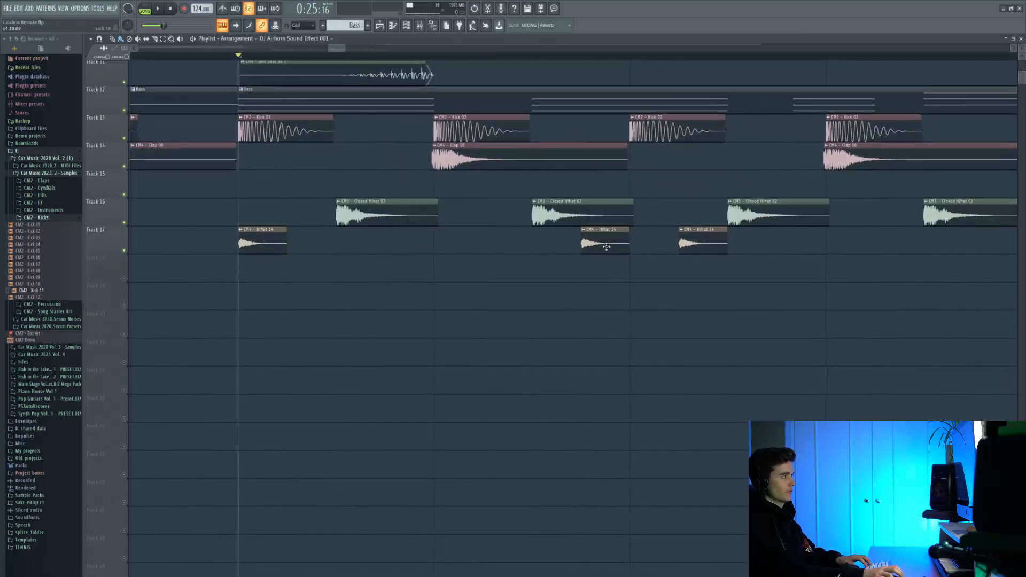
key(space)
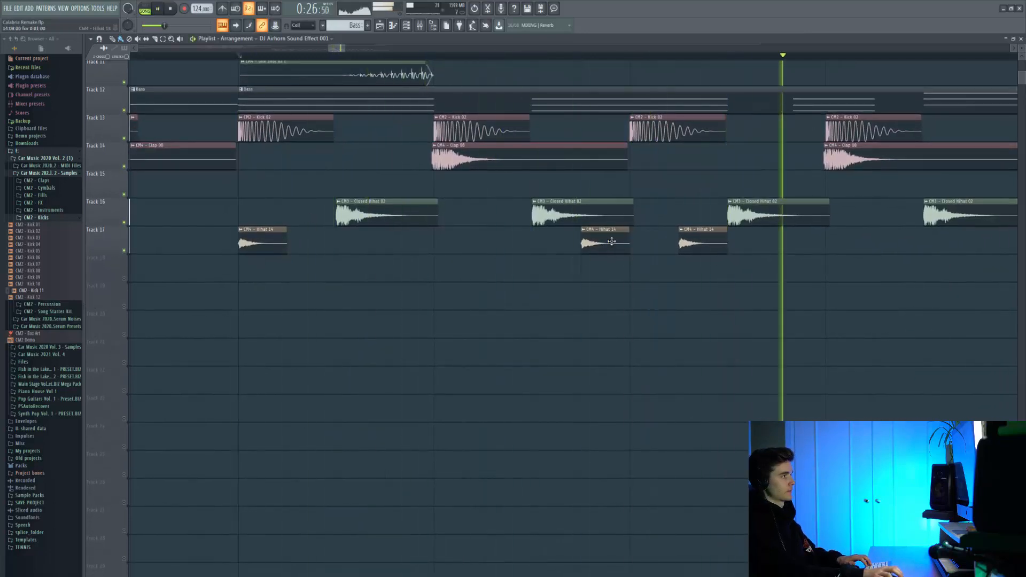
scroll(596, 243, down, 4)
scroll(596, 242, down, 3)
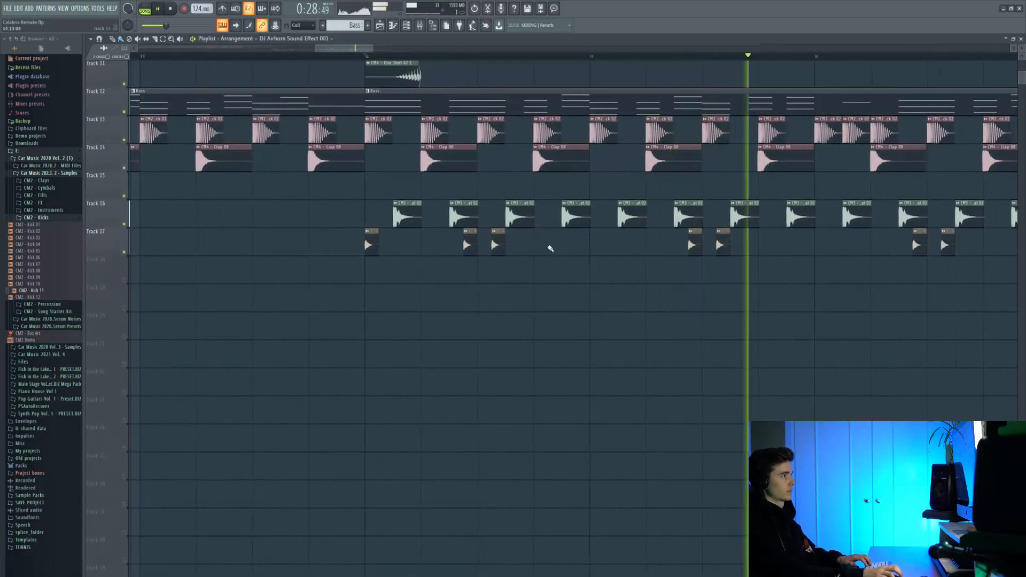
double_click(288, 249)
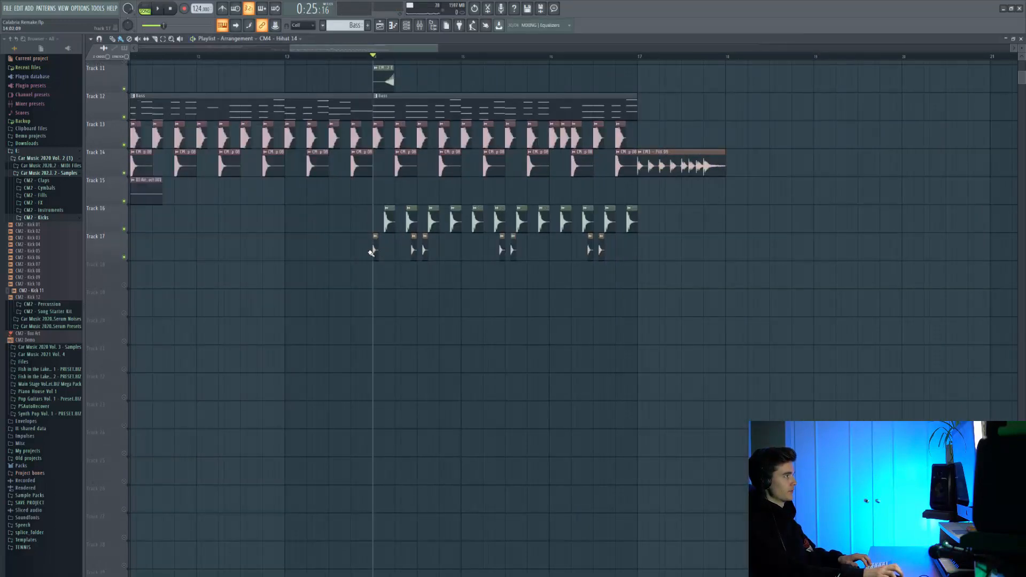
Step: Review the drop from bar 10 and play the complete arrangement from bar 1 with the intro tracks unmuted
drag(370, 253, 600, 264)
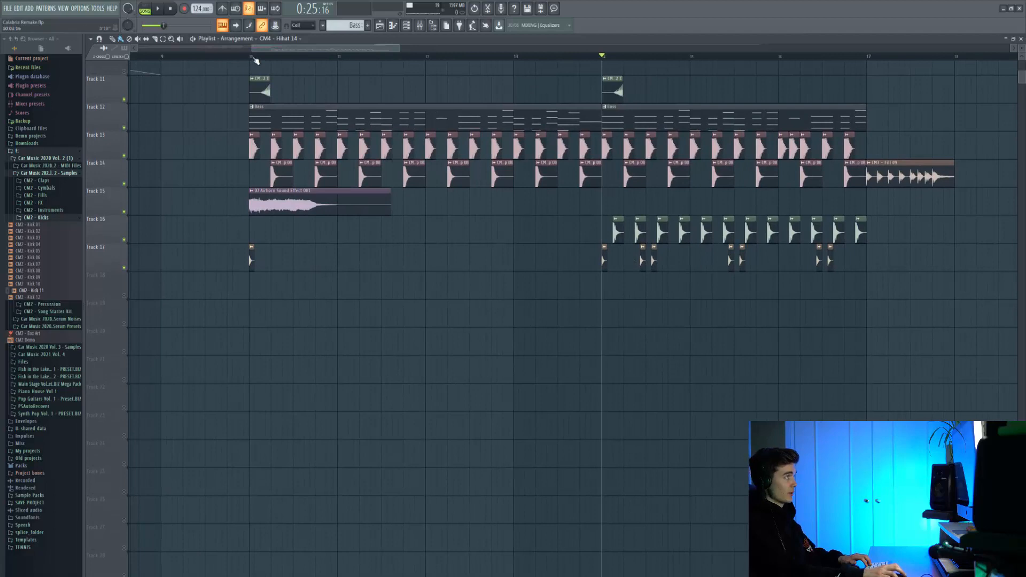
click(255, 58)
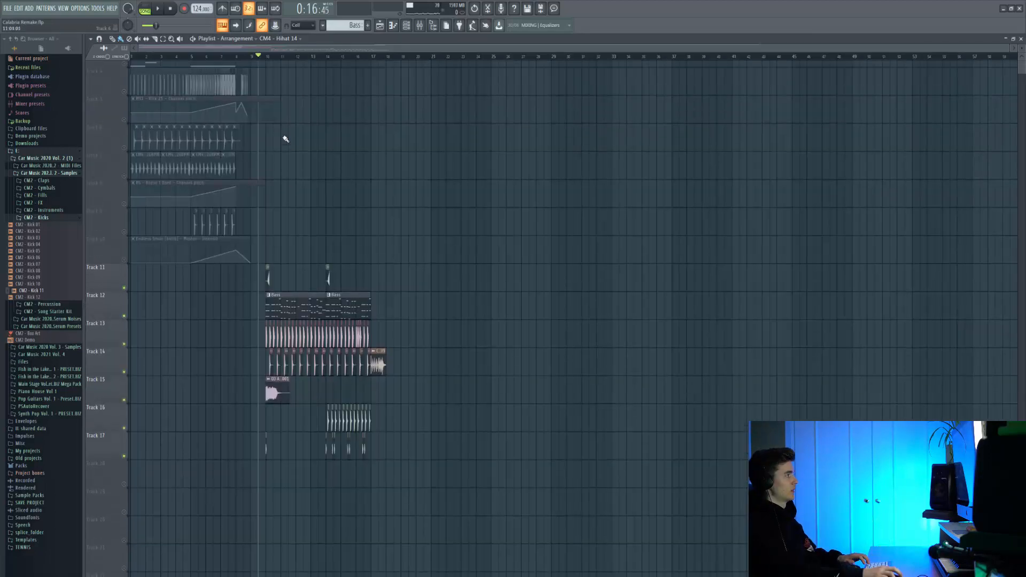
scroll(285, 138, up, 3)
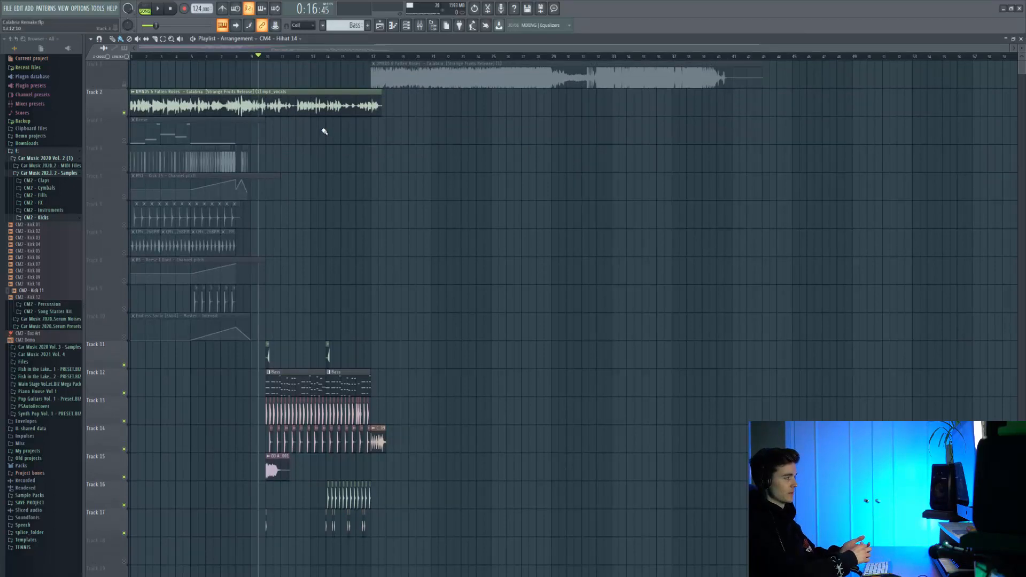
click(272, 59)
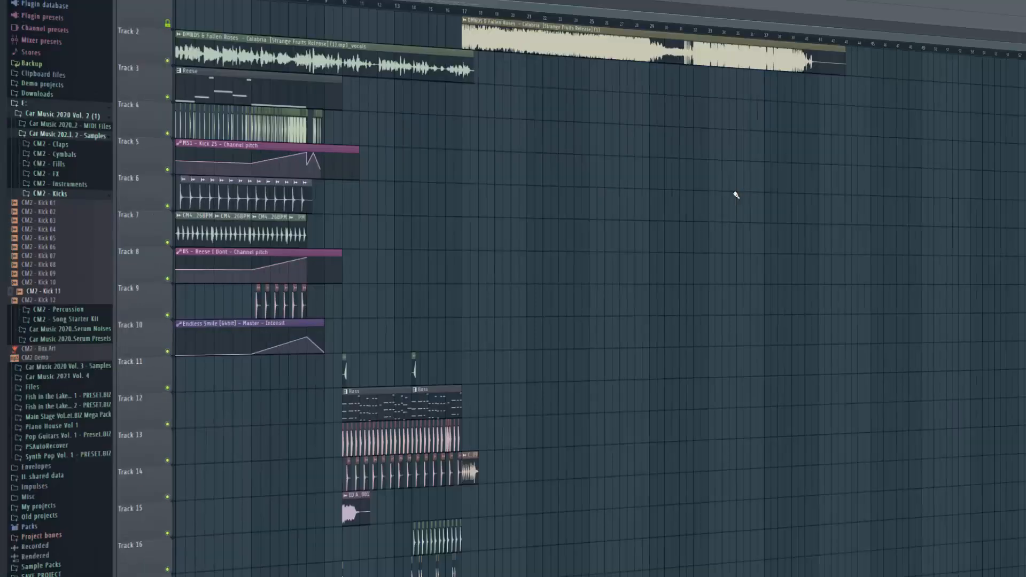
key(space)
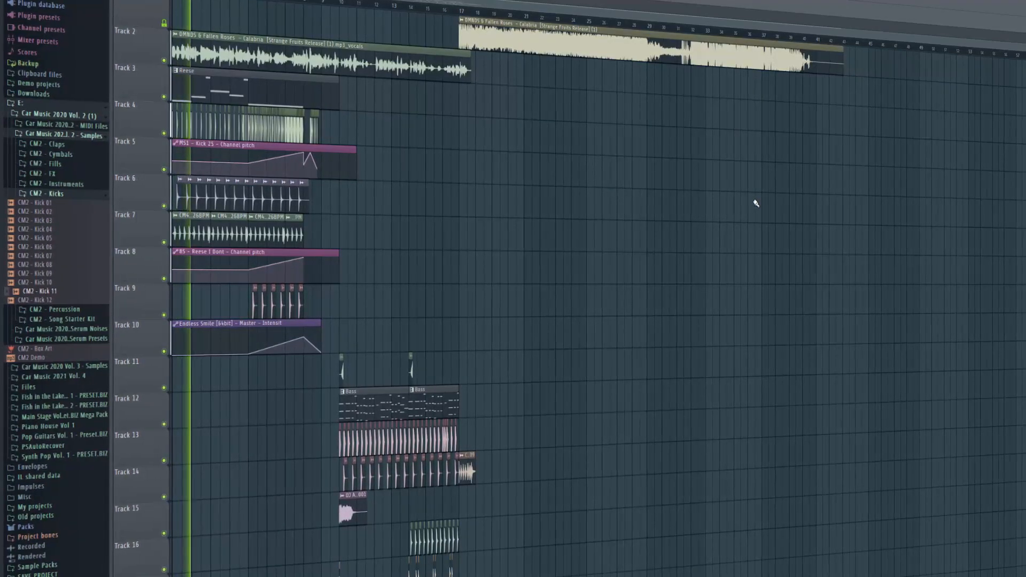